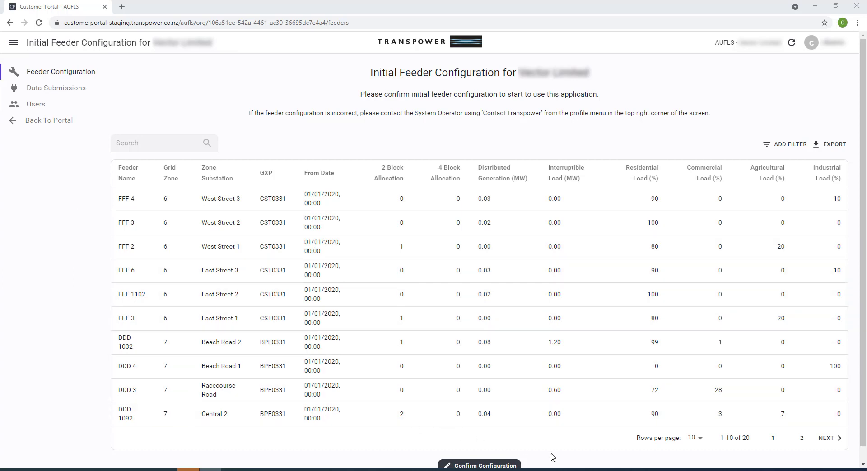
# - Review the second page of feeders and confirm the organisation's initial feeder configuration
pyautogui.click(823, 446)
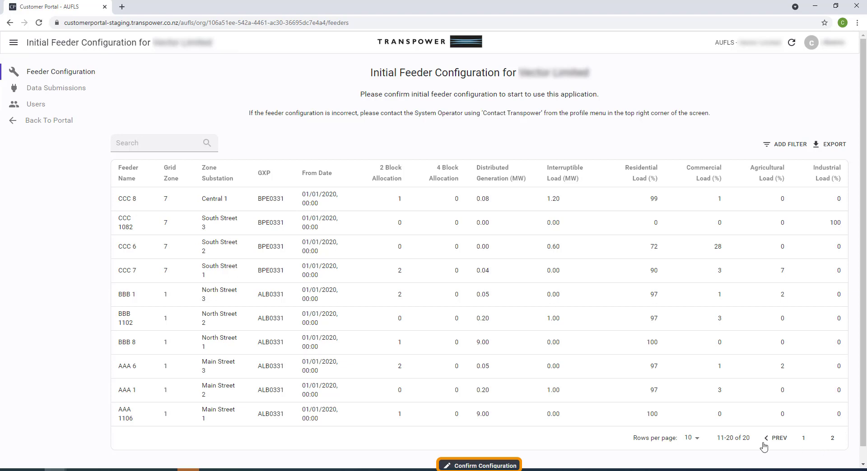
pyautogui.click(486, 465)
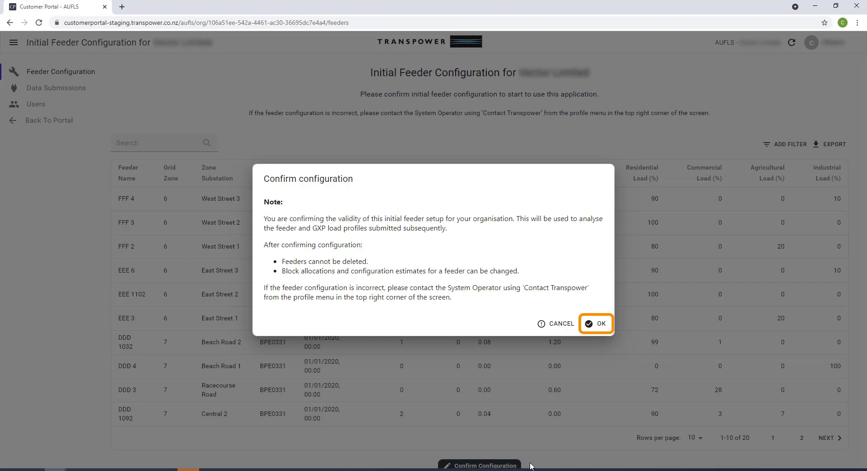
pyautogui.click(599, 325)
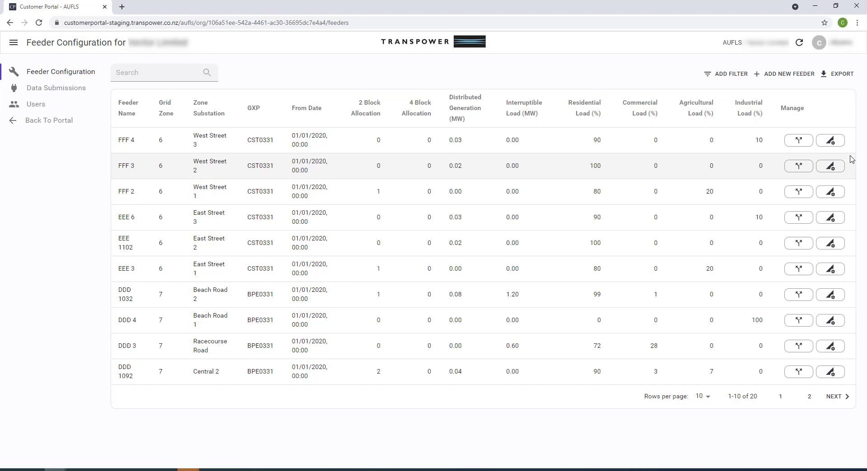
# - Open the block allocations of feeder FFF 4 and set the change-from date to 01/03/2020 10:00
pyautogui.click(803, 145)
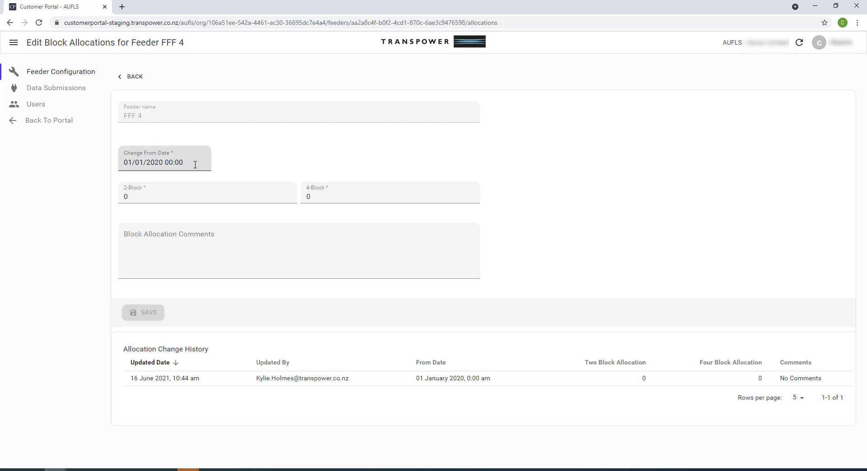
pyautogui.click(182, 155)
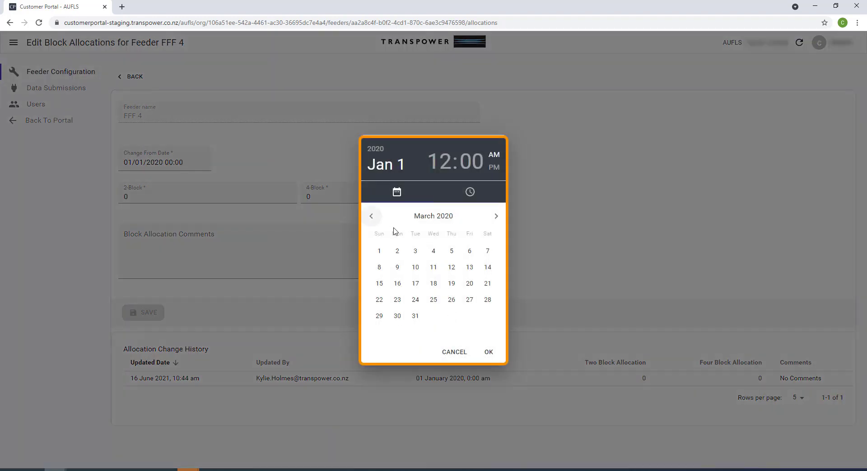
pyautogui.click(385, 253)
pyautogui.click(388, 252)
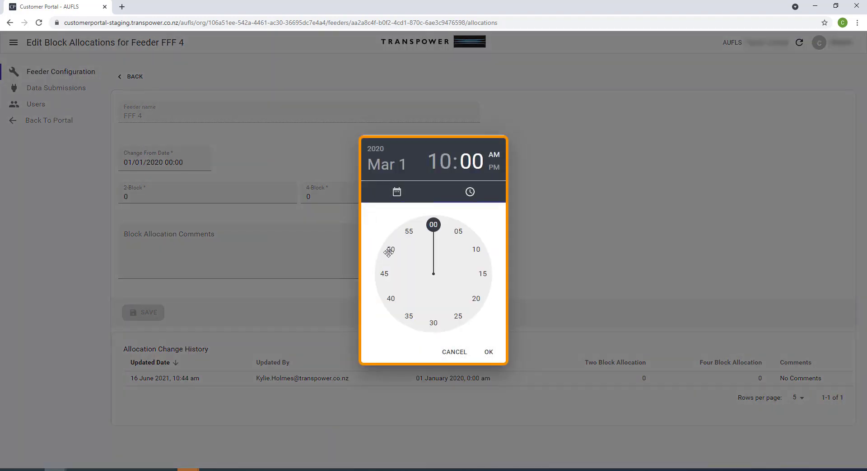
pyautogui.click(489, 359)
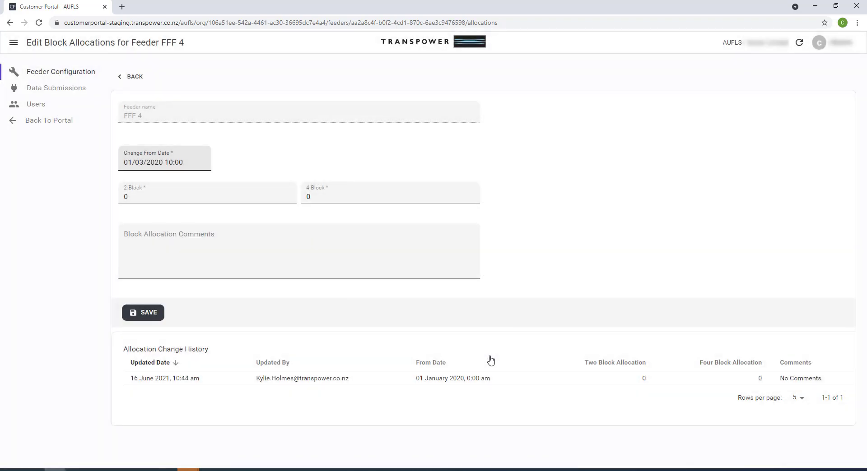
# - Set the 2-Block allocation of feeder FFF 4 to 1, leaving the block allocation comments empty
pyautogui.click(260, 197)
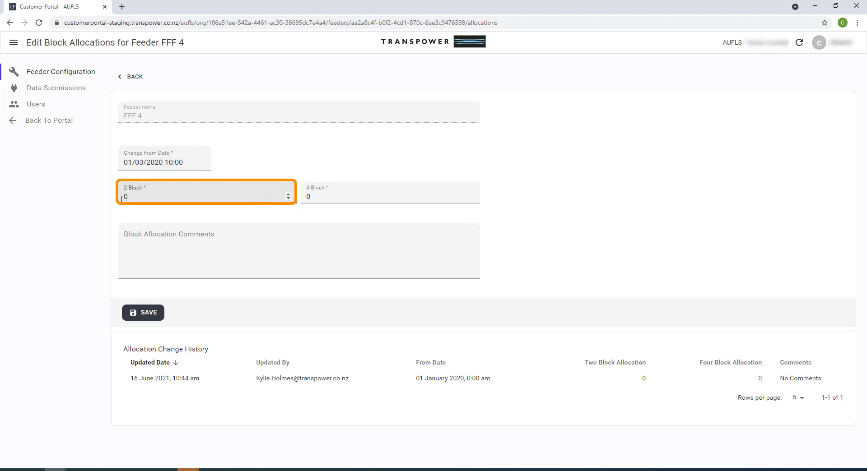
pyautogui.moveTo(132, 197); pyautogui.dragTo(118, 201)
pyautogui.write('1')
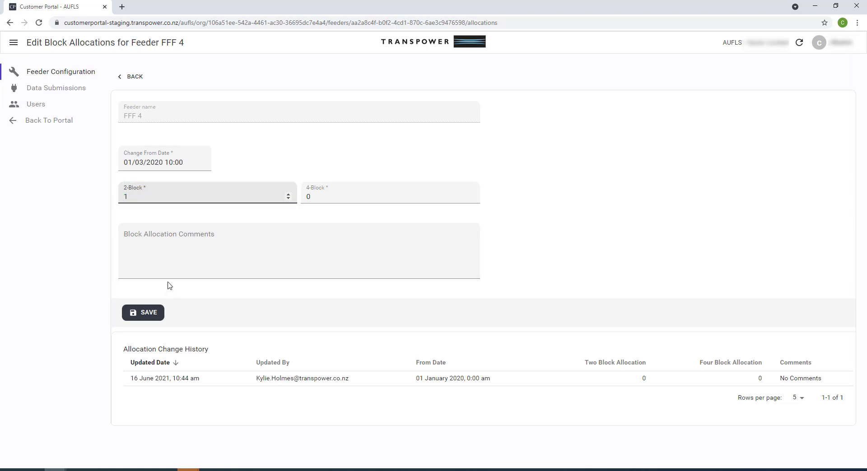
pyautogui.click(219, 262)
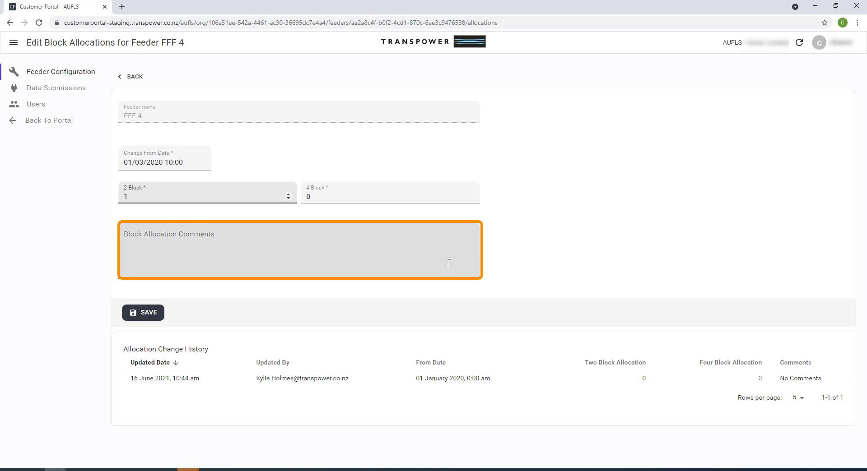
# - Save and confirm the block allocation change, and answer Yes to updating the load profile data
pyautogui.click(151, 313)
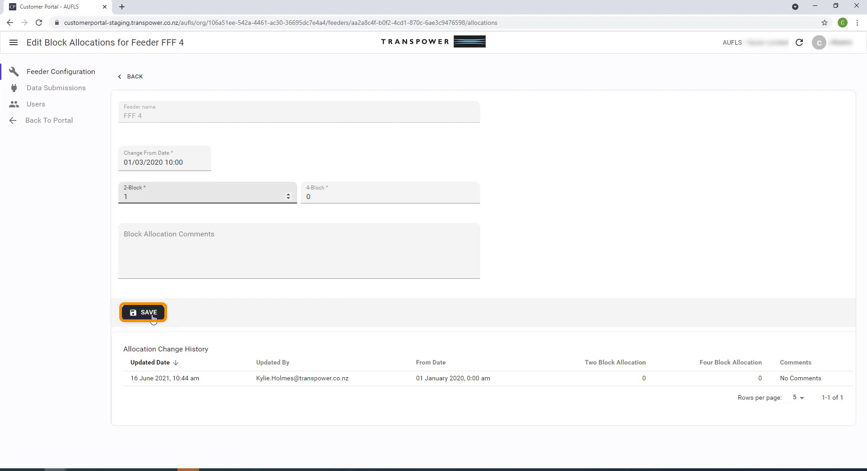
pyautogui.click(152, 316)
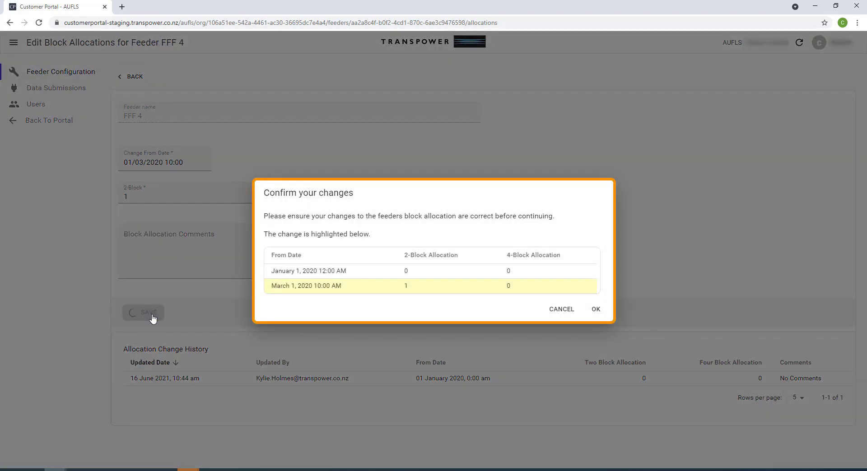
pyautogui.click(595, 310)
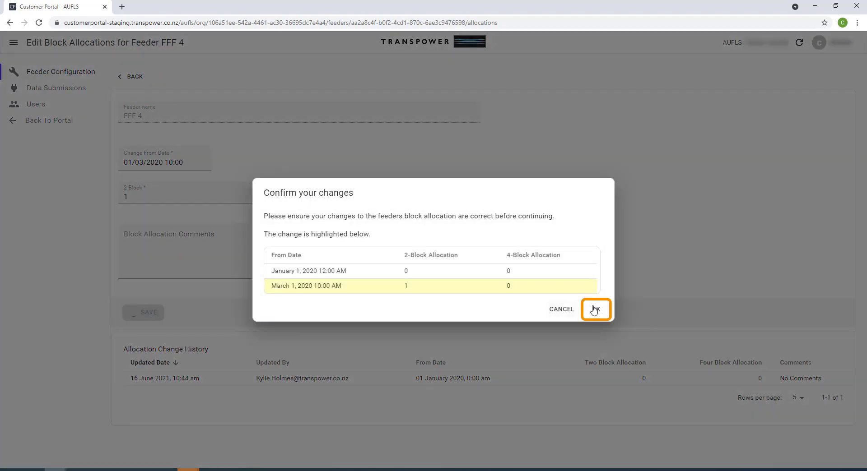
pyautogui.click(594, 309)
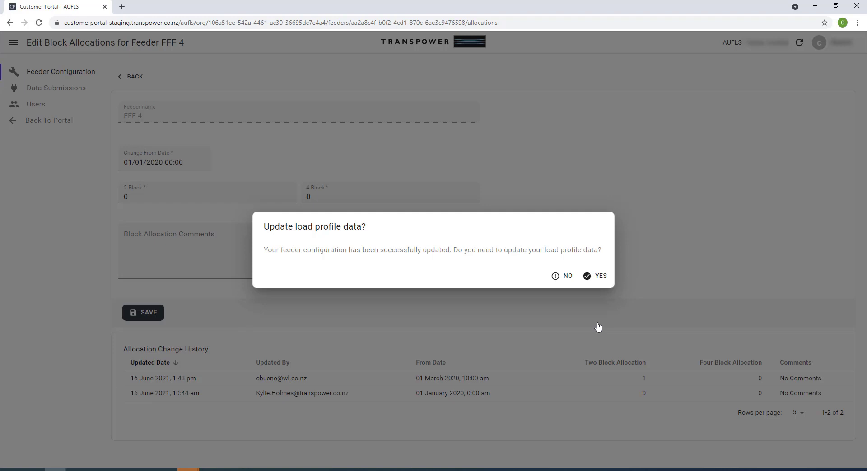
pyautogui.click(588, 276)
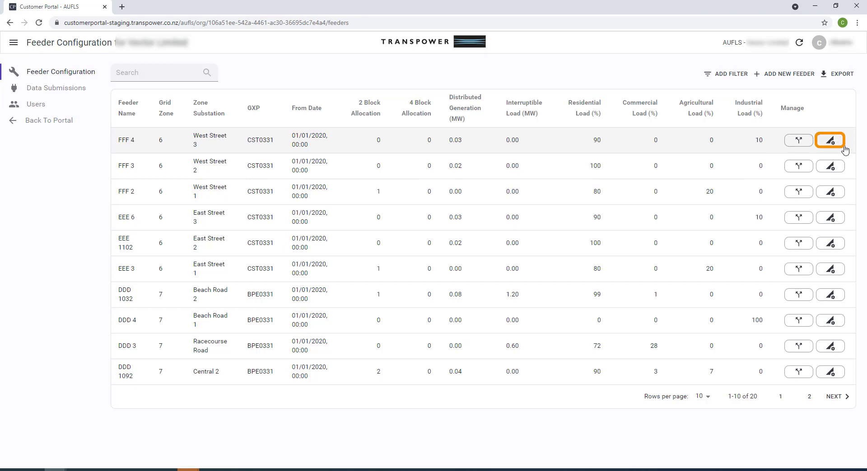
# - Open the configuration of feeder FFF 4 for editing and set its residential load to 25%
pyautogui.click(838, 146)
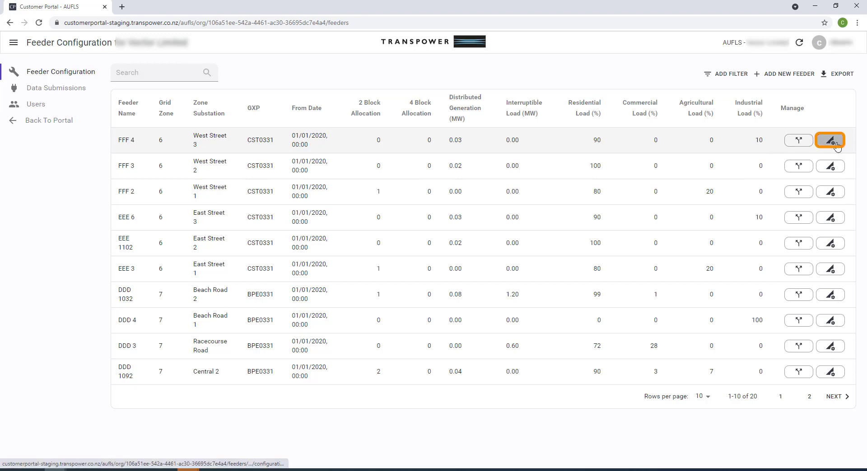
pyautogui.click(838, 146)
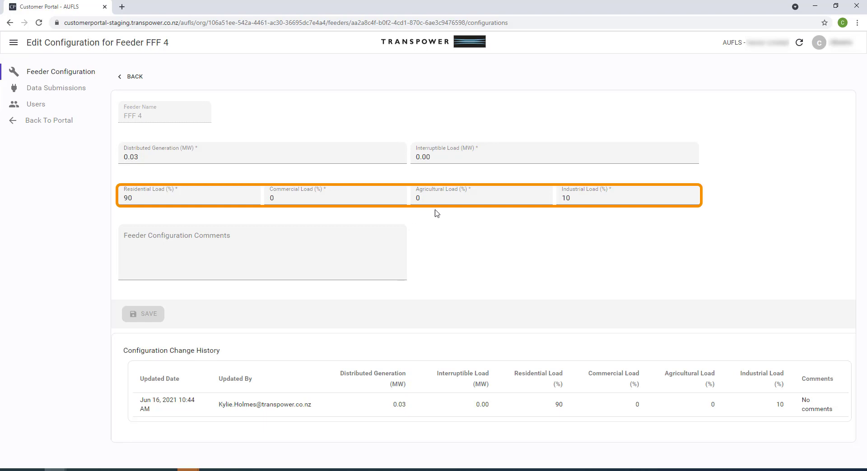
pyautogui.press('Tab')
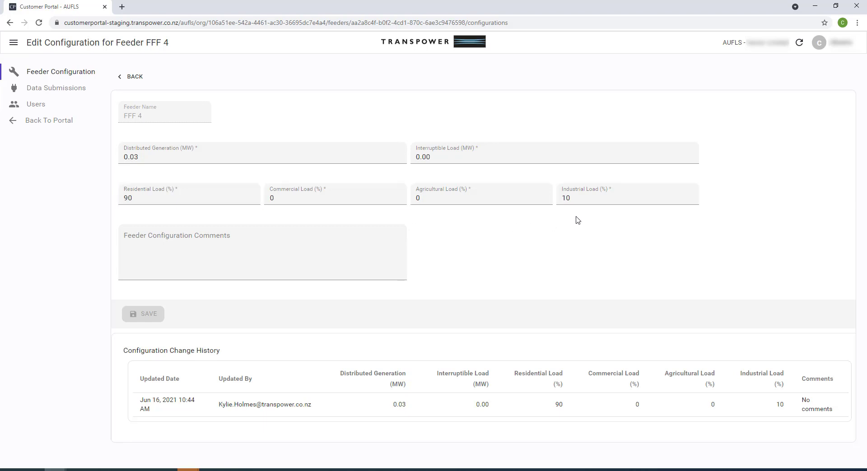
pyautogui.press('Tab')
pyautogui.press('Tab')
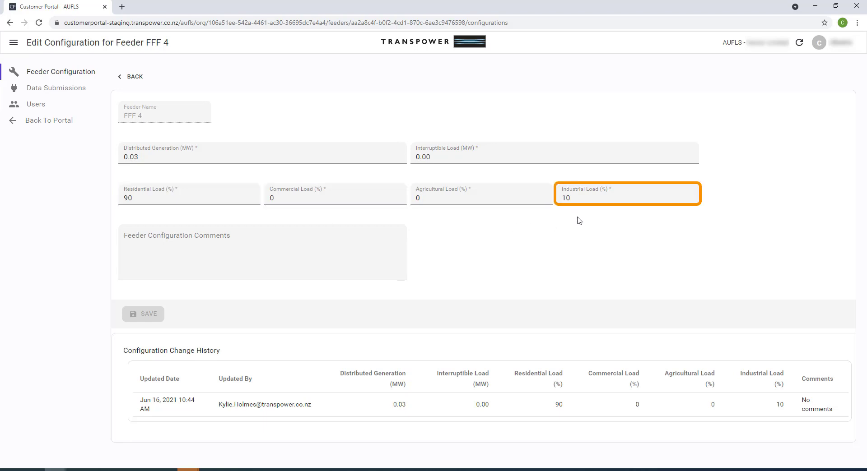
pyautogui.click(581, 221)
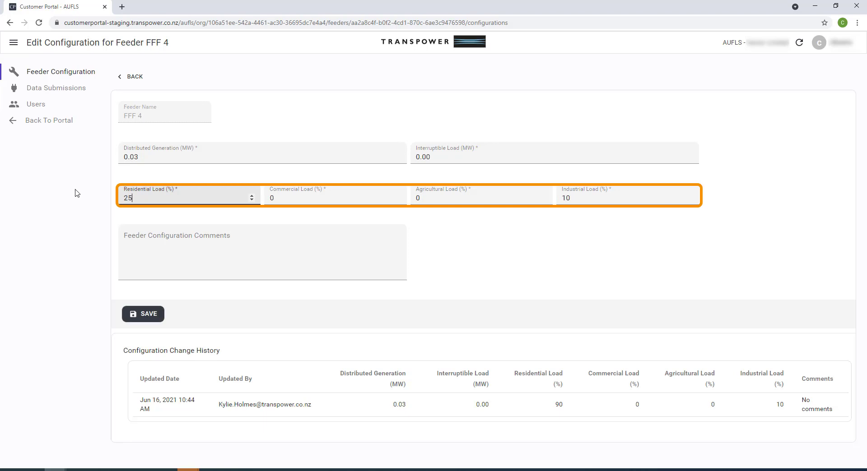
pyautogui.click(288, 216)
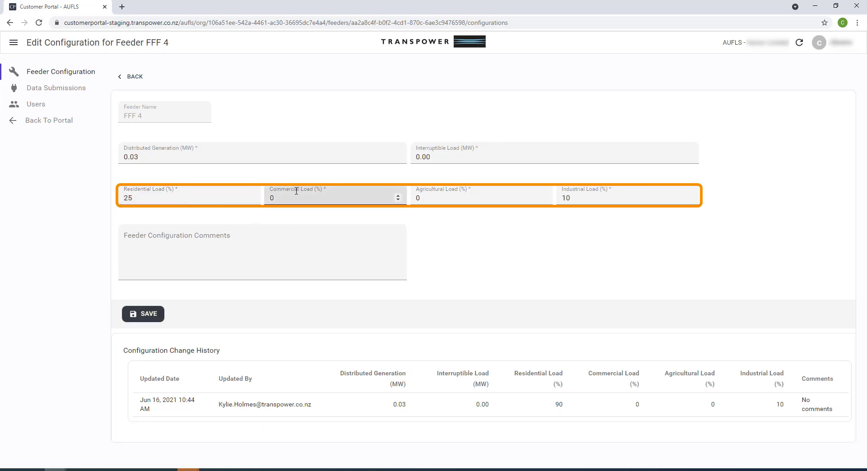
# - Set the commercial, agricultural and industrial loads of feeder FFF 4 to 25% each
pyautogui.moveTo(296, 192); pyautogui.dragTo(257, 192)
pyautogui.write('25')
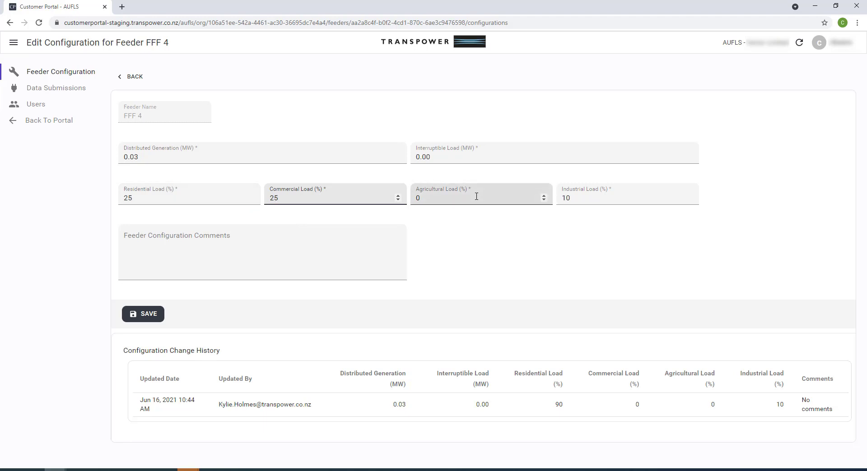
pyautogui.moveTo(477, 197); pyautogui.dragTo(403, 191)
pyautogui.write('25')
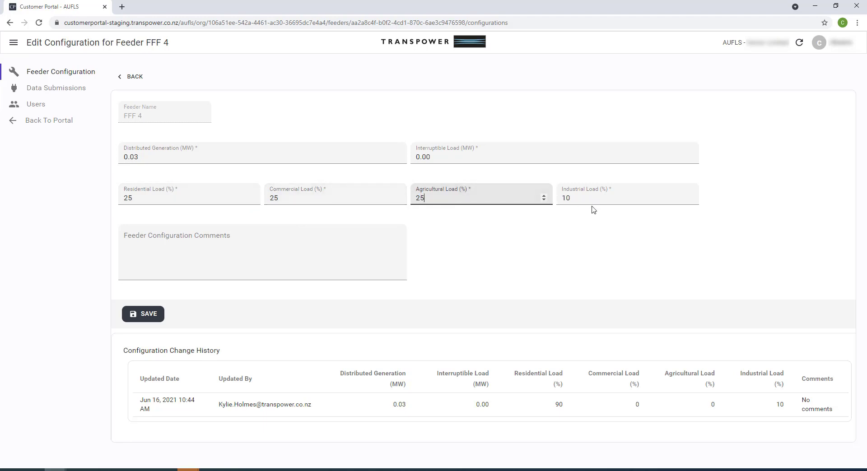
pyautogui.moveTo(596, 198); pyautogui.dragTo(543, 186)
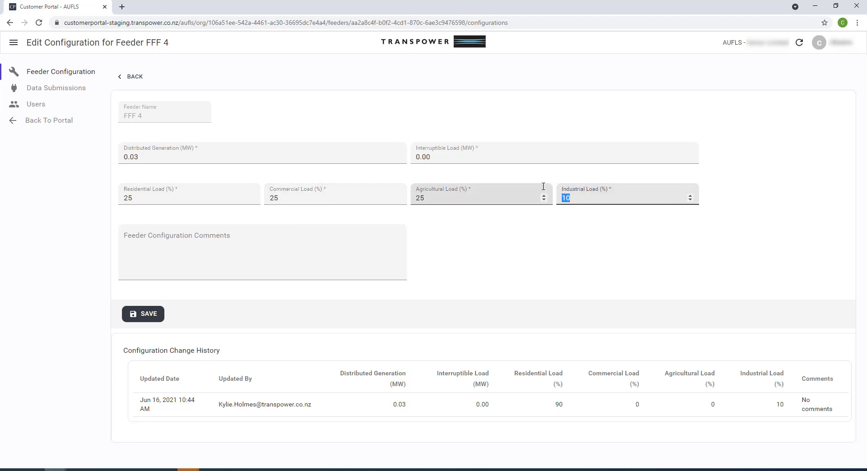
pyautogui.write('25')
pyautogui.click(556, 229)
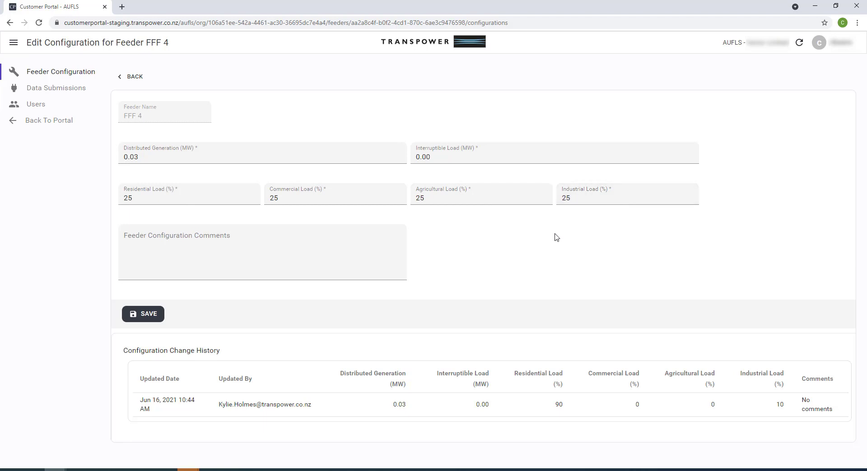
# - Set the distributed generation of feeder FFF 4 to 1 MW and save the configuration without comments
pyautogui.click(227, 157)
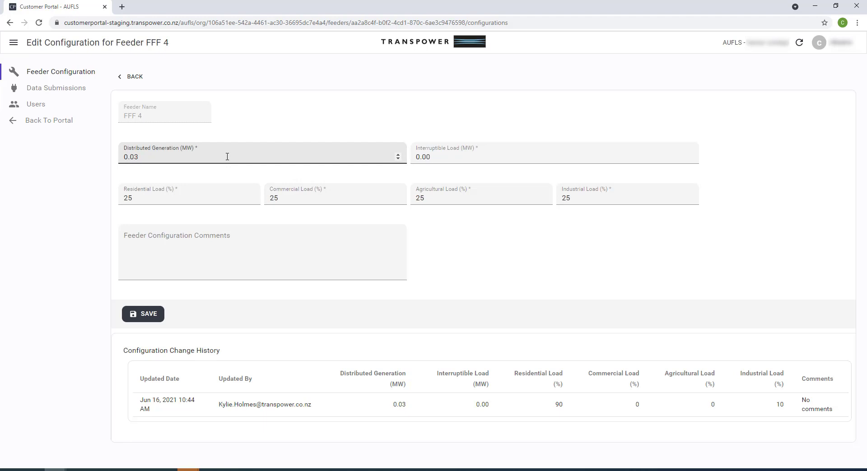
pyautogui.hotkey('ctrl', 'a')
pyautogui.write('1')
pyautogui.click(341, 241)
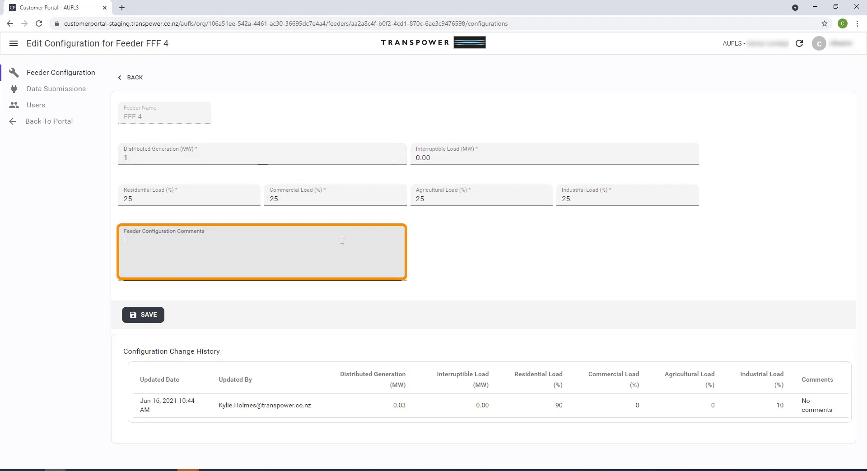
pyautogui.click(447, 257)
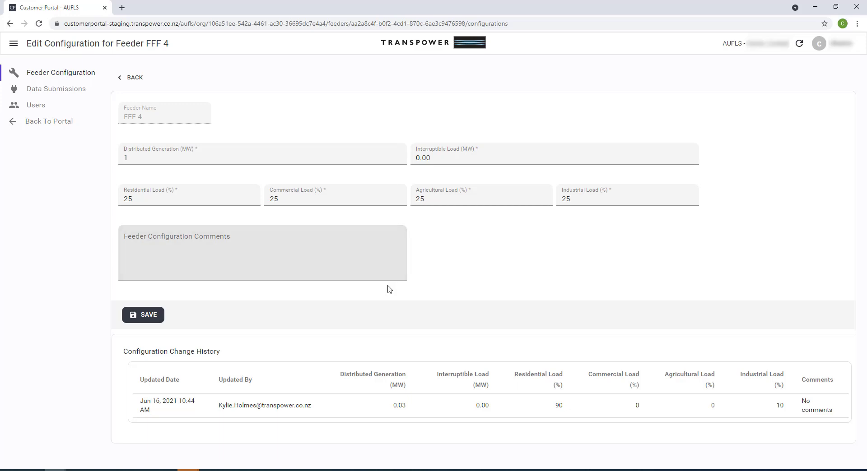
pyautogui.click(138, 321)
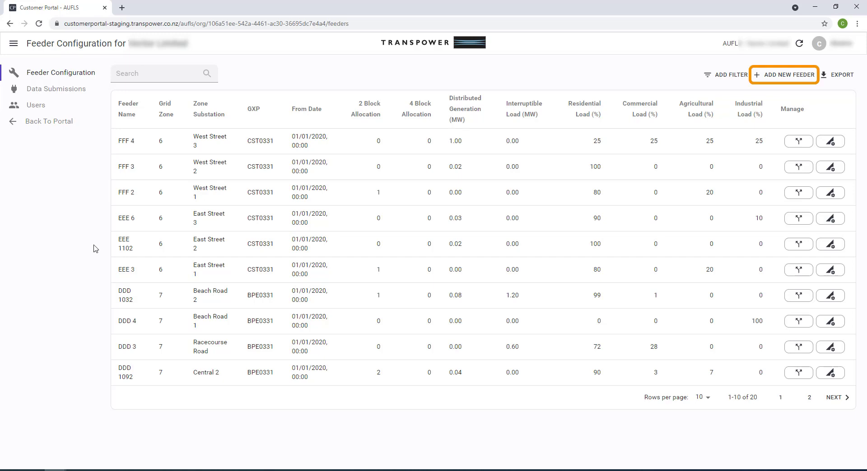
# - Start a new feeder named TEST 1002 with the zone substation West Street 4
pyautogui.click(776, 80)
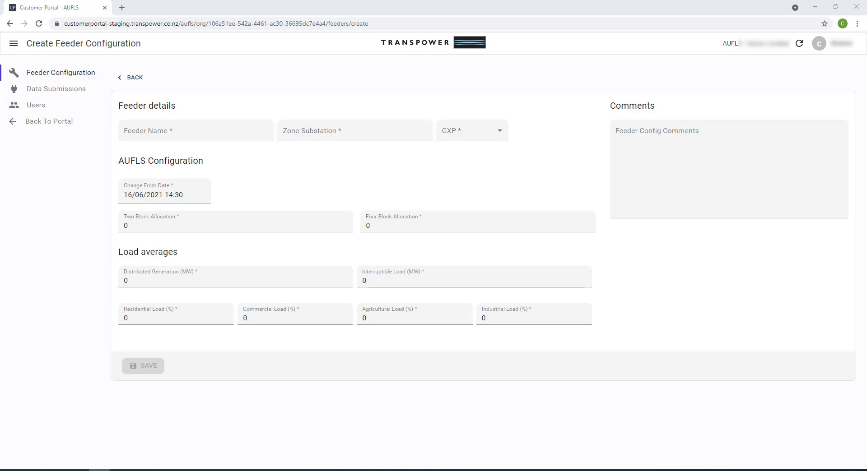
pyautogui.click(206, 130)
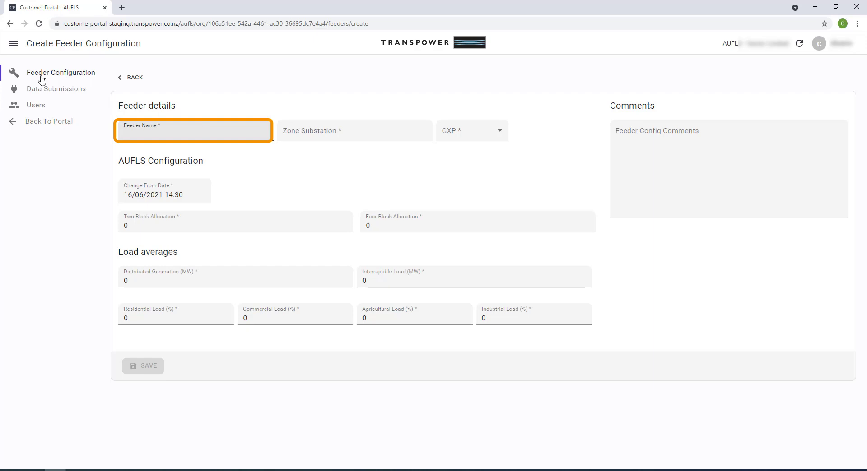
pyautogui.write('TEST 1002')
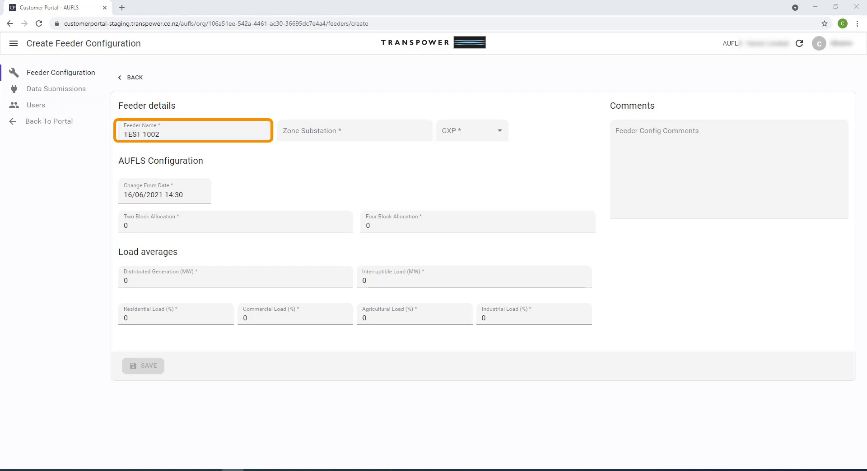
pyautogui.press('Tab')
pyautogui.write('West Street 4')
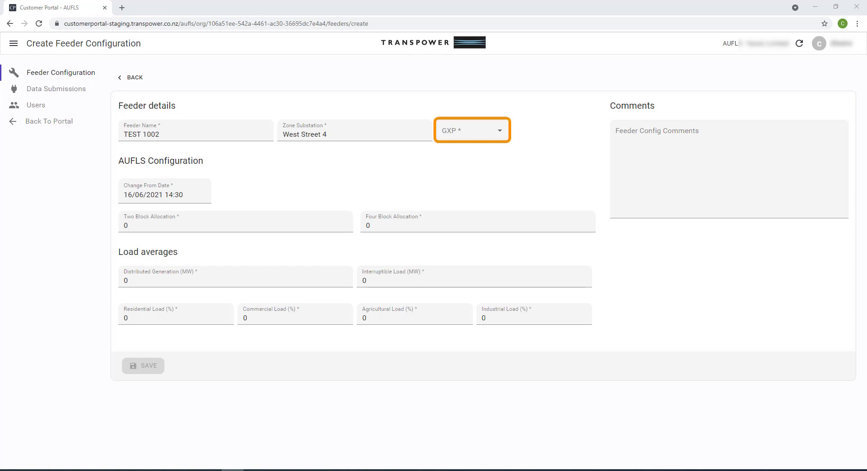
# - Assign the GXP CST0331 to the new feeder TEST 1002
pyautogui.click(470, 130)
pyautogui.click(469, 131)
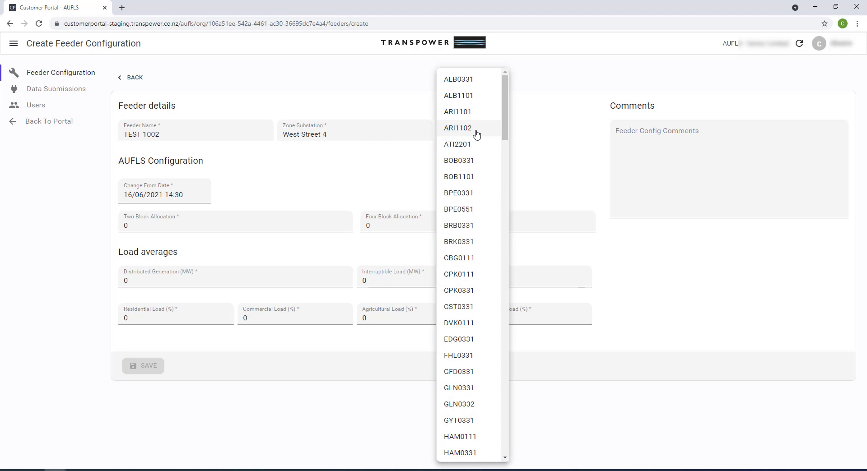
pyautogui.scroll(-4, 477, 134)
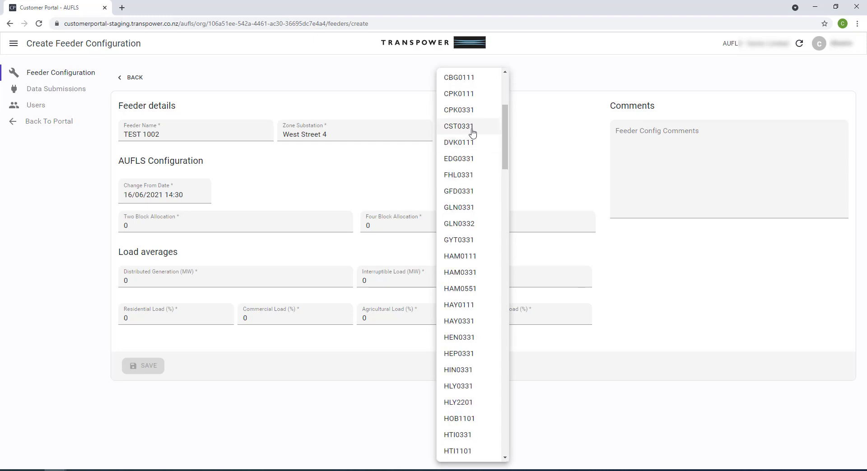
pyautogui.click(472, 132)
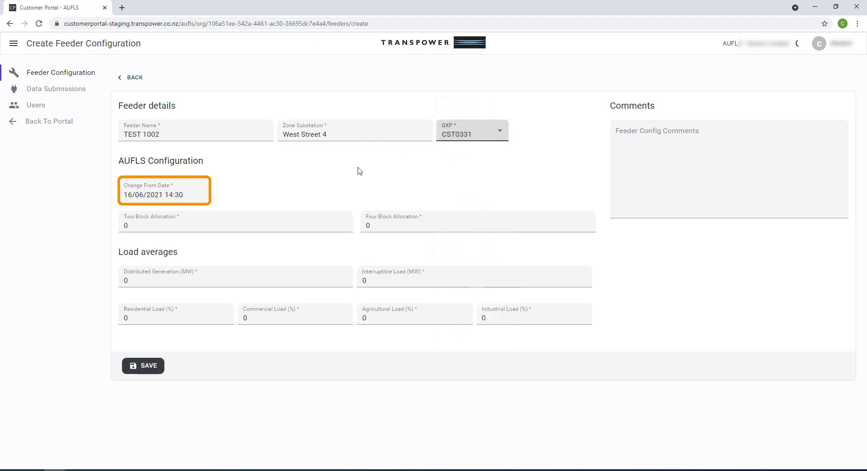
# - Set the new feeder's change-from date to 17/06/2021 and its two block allocation to 1
pyautogui.click(177, 196)
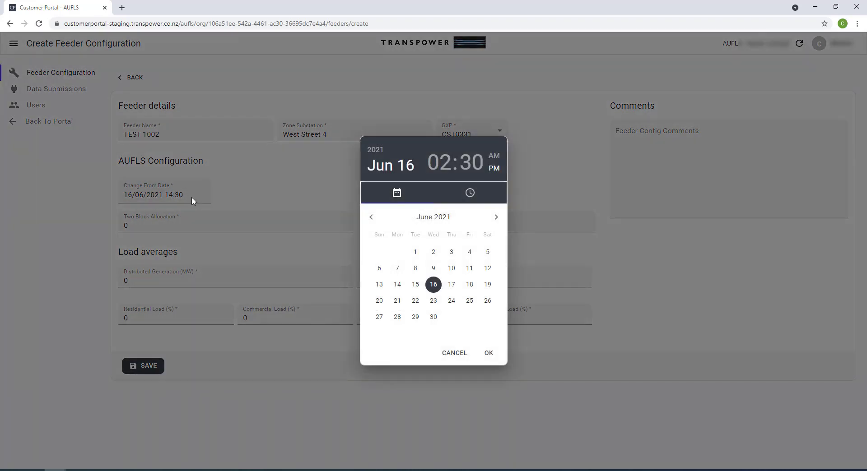
pyautogui.click(452, 285)
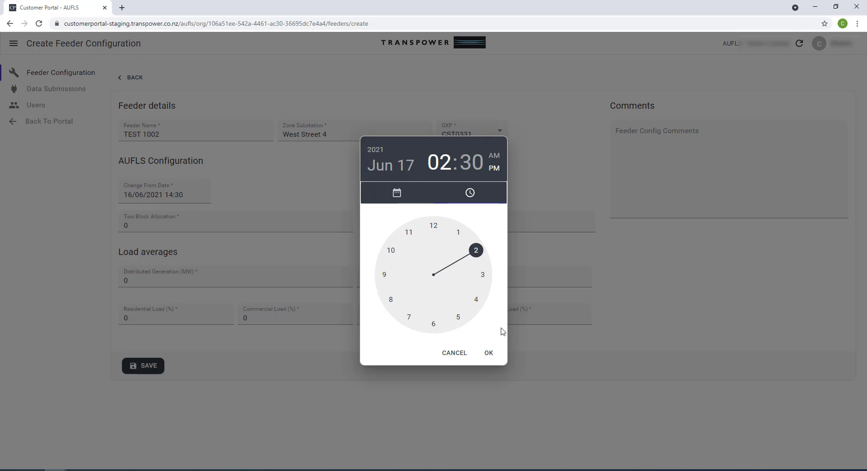
pyautogui.click(492, 356)
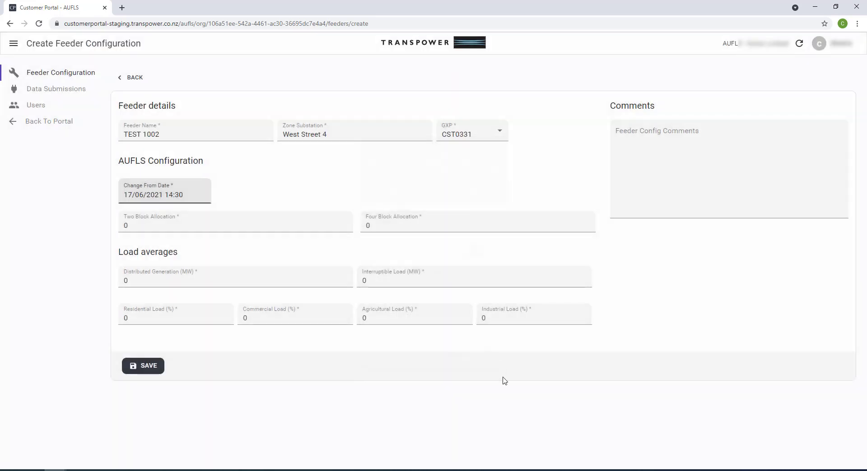
pyautogui.press('Tab')
pyautogui.write('1')
pyautogui.press('Tab')
# - Set the new feeder's distributed generation to .5 MW and its interruptible load to .2 MW
pyautogui.click(179, 281)
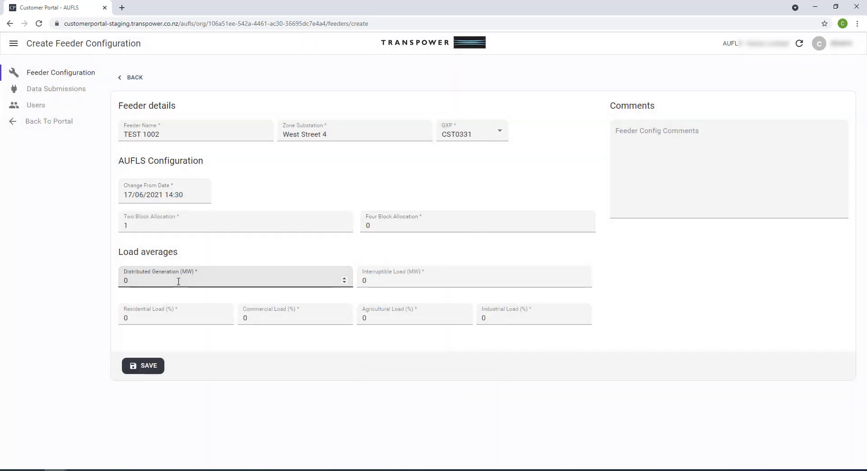
pyautogui.moveTo(180, 282); pyautogui.dragTo(70, 283)
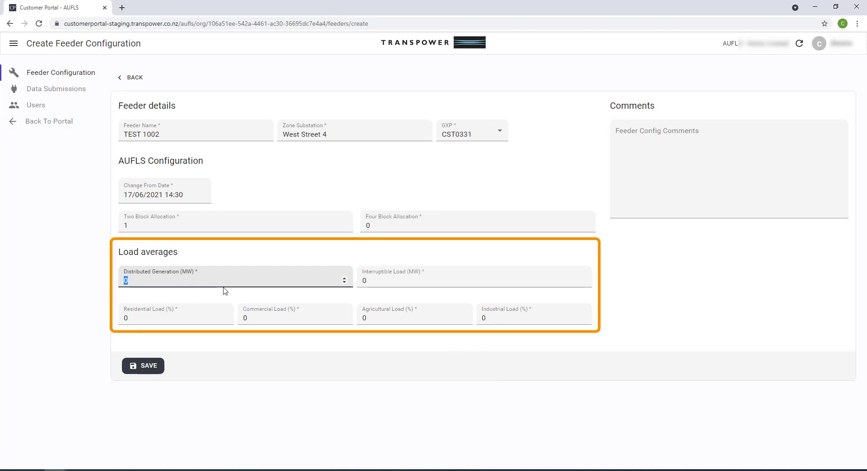
pyautogui.write('.5')
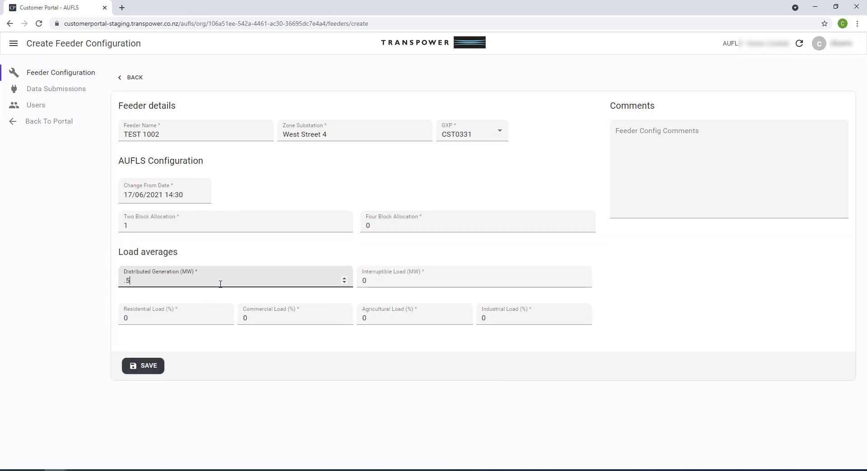
pyautogui.click(391, 282)
pyautogui.press('BackSpace')
pyautogui.write('.2')
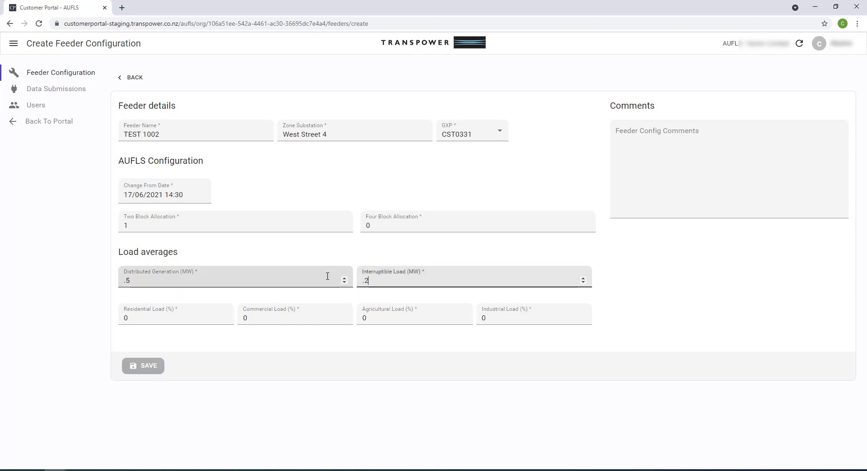
# - Set the new feeder's load averages to 80% residential, 5% commercial, 5% agricultural and 10% industrial
pyautogui.click(162, 322)
pyautogui.hotkey('ctrl', 'a')
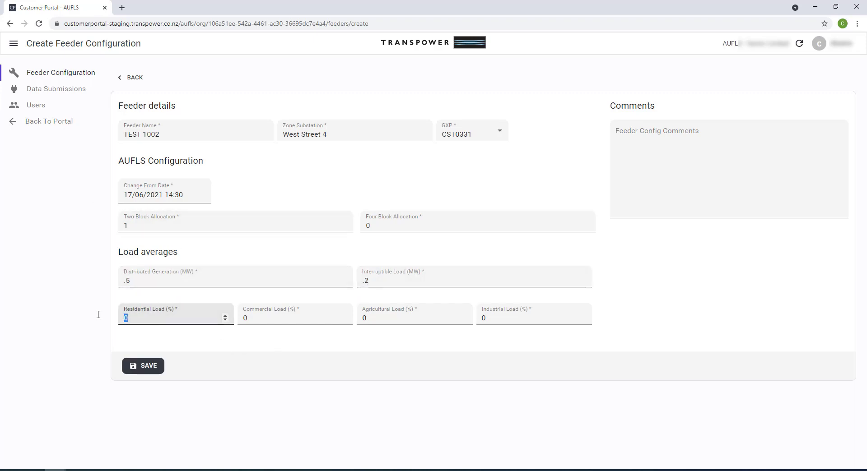
pyautogui.write('80')
pyautogui.press('Tab')
pyautogui.write('5')
pyautogui.press('Tab')
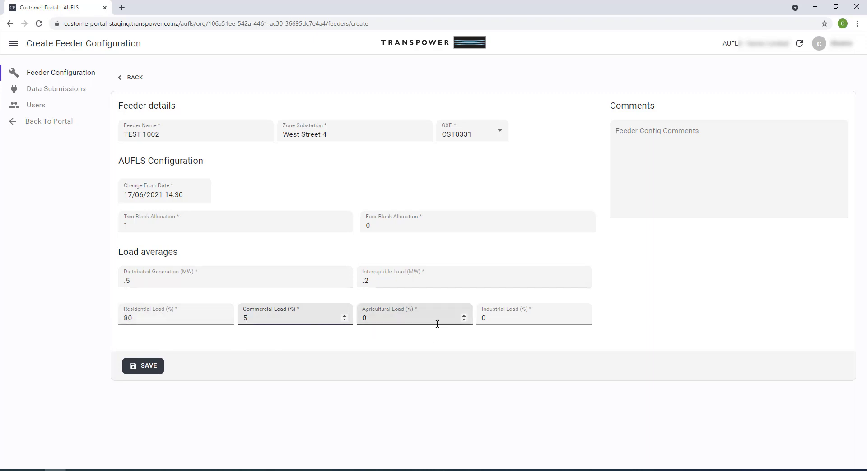
pyautogui.write('5')
pyautogui.press('Tab')
pyautogui.write('10')
pyautogui.press('Tab')
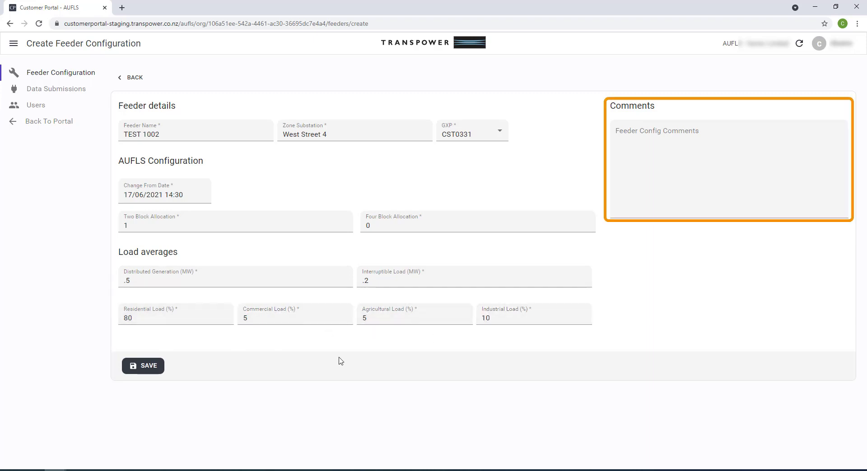
# - Save the new feeder TEST 1002 without comments and confirm its addition
pyautogui.click(712, 185)
pyautogui.press('Tab')
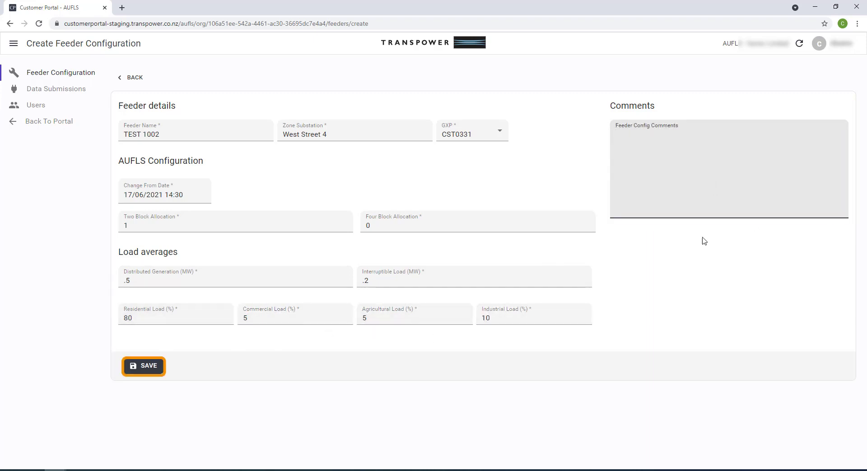
pyautogui.click(147, 373)
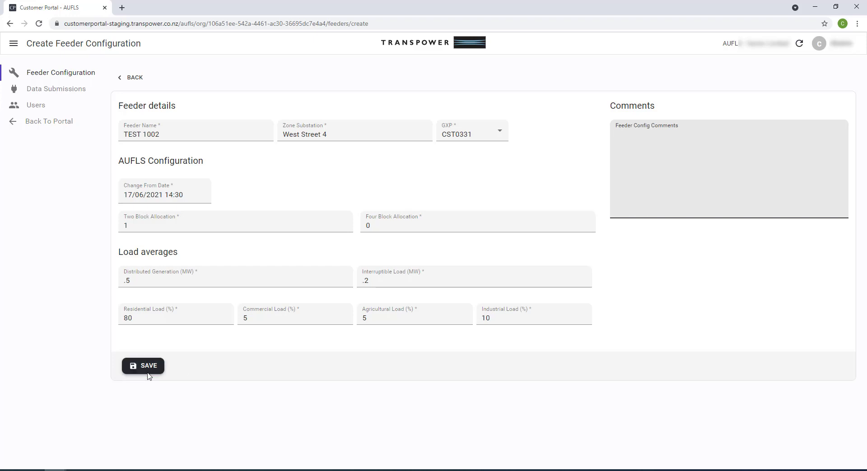
pyautogui.click(148, 375)
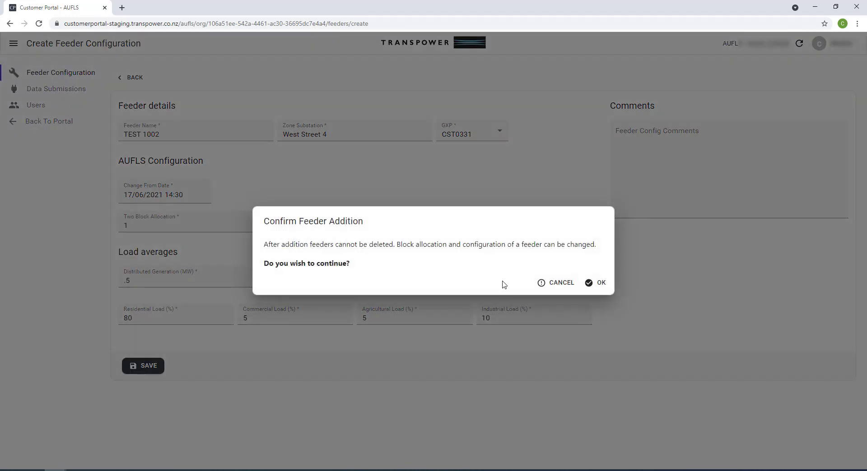
pyautogui.click(601, 284)
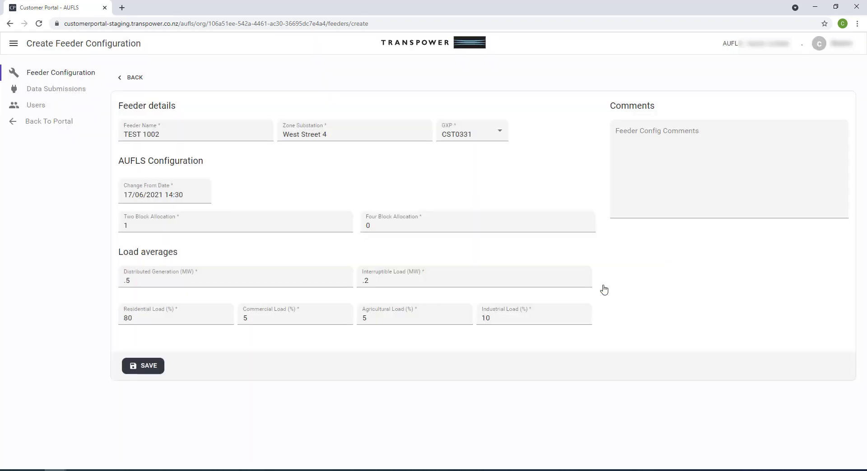